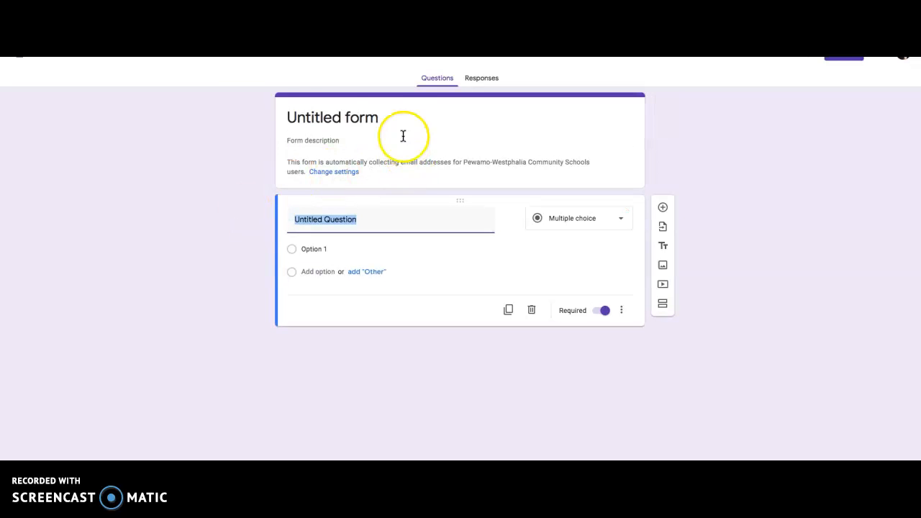
Step: Title the form "Sharpen The Saw Quiz"
click(381, 117)
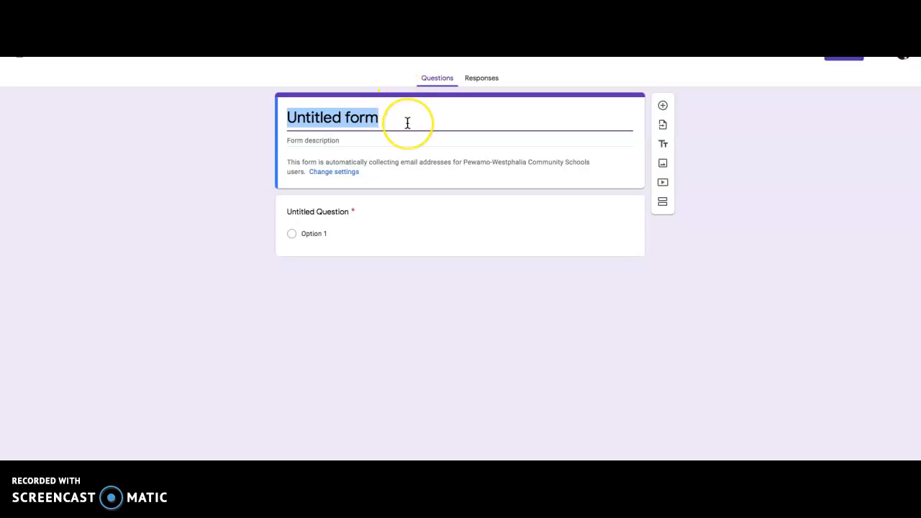
text(Sharpen t)
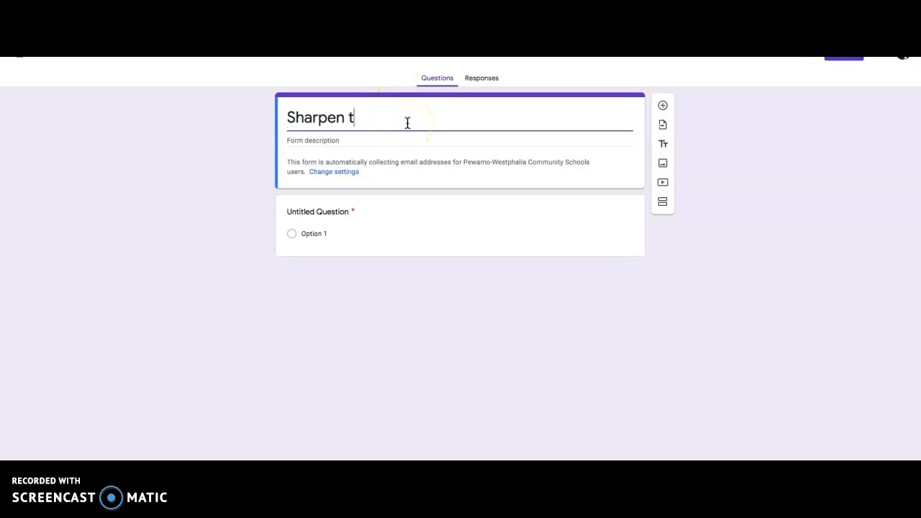
key(BackSpace)
text(The Saw Quiz)
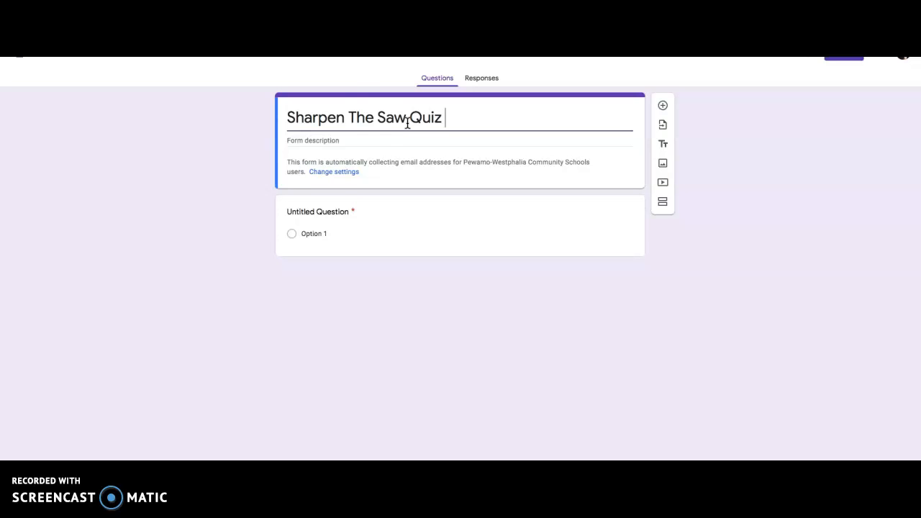
Step: Enter "Names of people in your group" as the form description
click(334, 140)
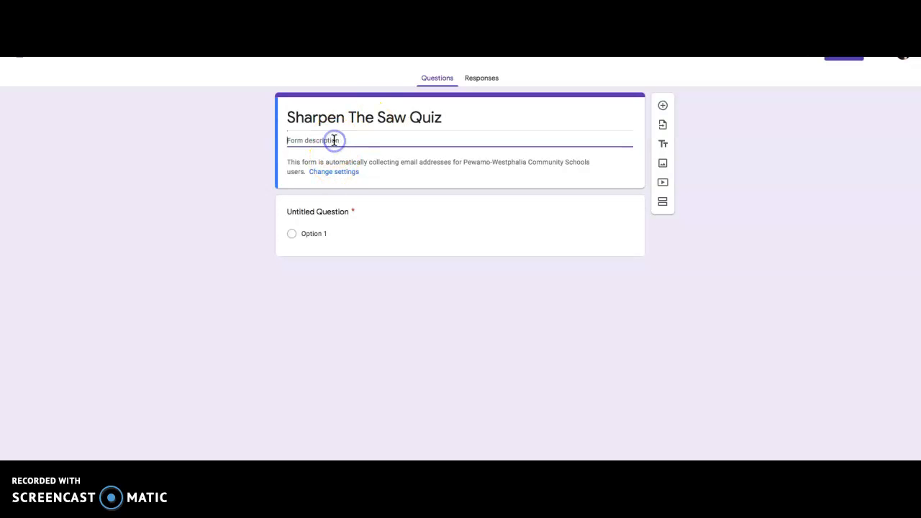
text(N)
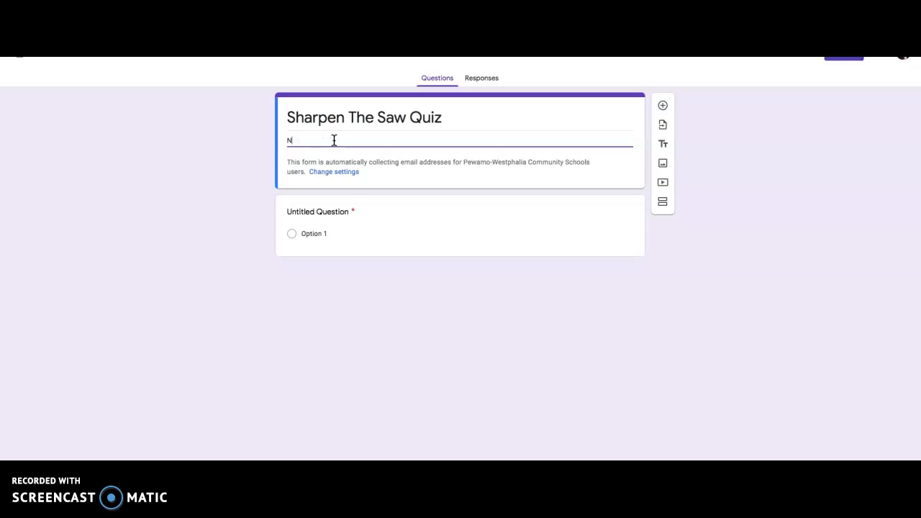
text(ames of people in your group)
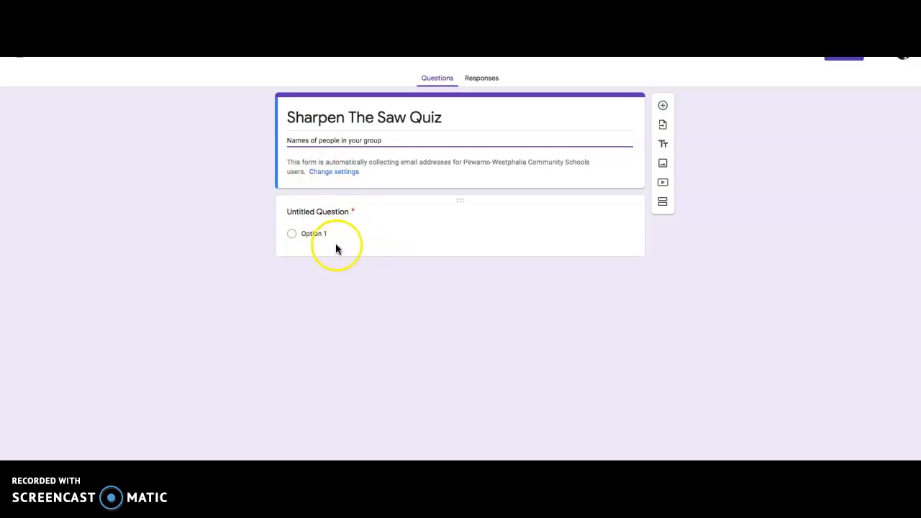
Step: Word the first question as "What is my name?" and make it a Dropdown question
click(323, 212)
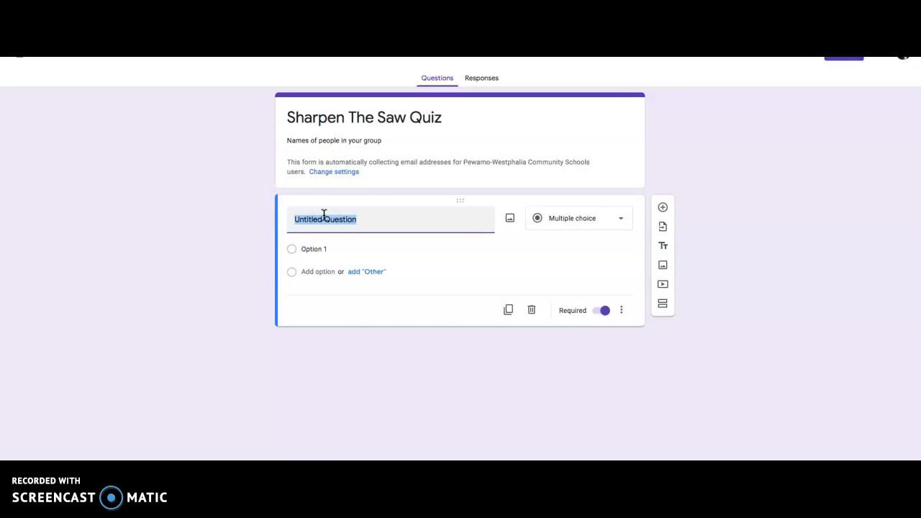
text(What is my name?)
click(624, 223)
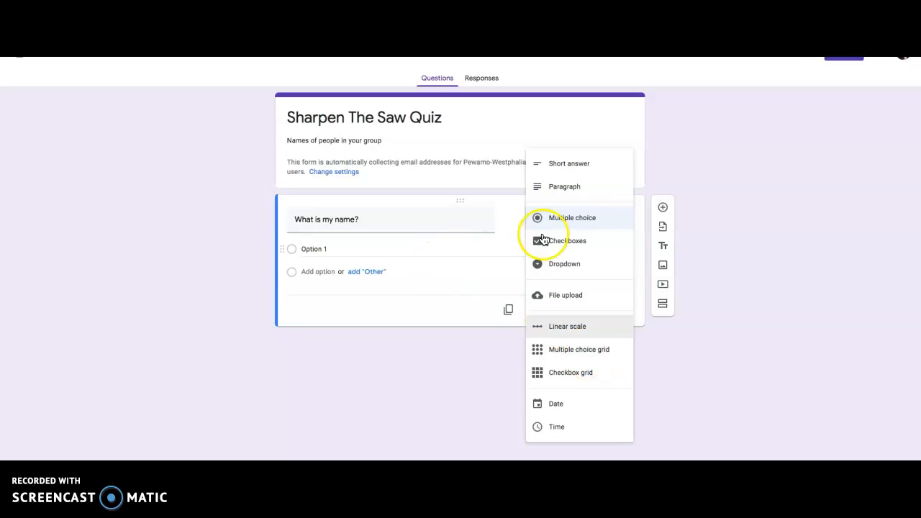
click(567, 264)
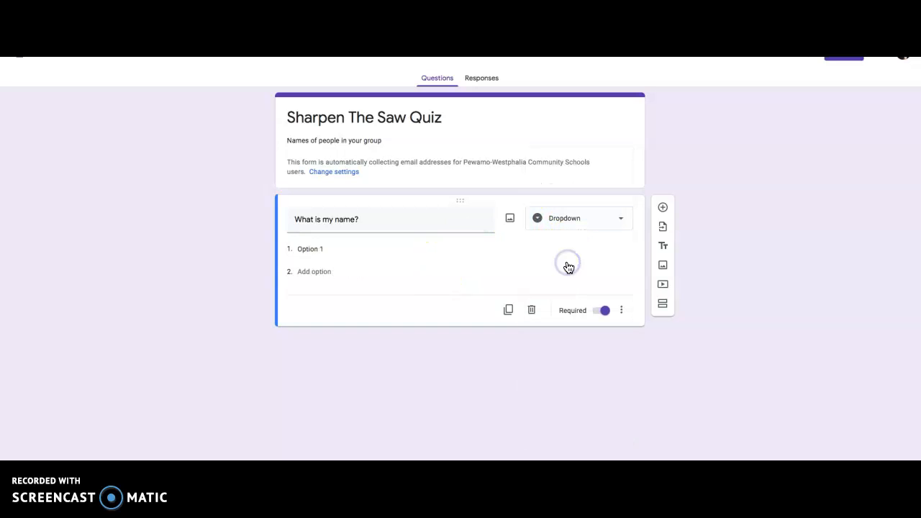
Step: Fill in four different first names as the answer options of the name question
click(314, 249)
text(Bob)
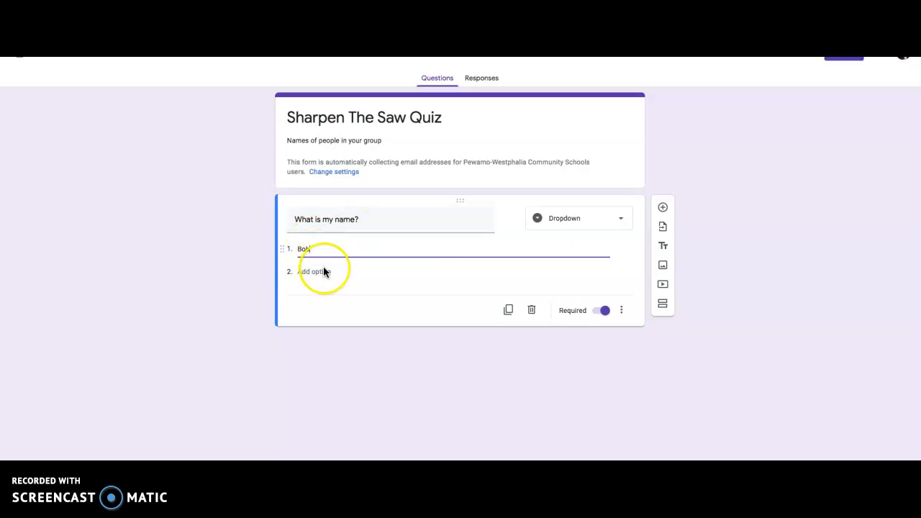
click(323, 271)
text(Stephanie)
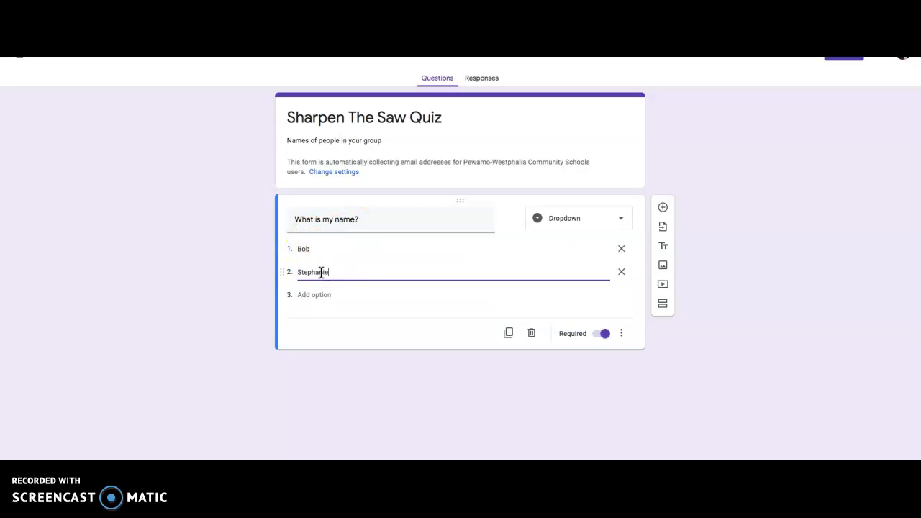
click(323, 297)
text(Mark)
click(320, 316)
text(Jill)
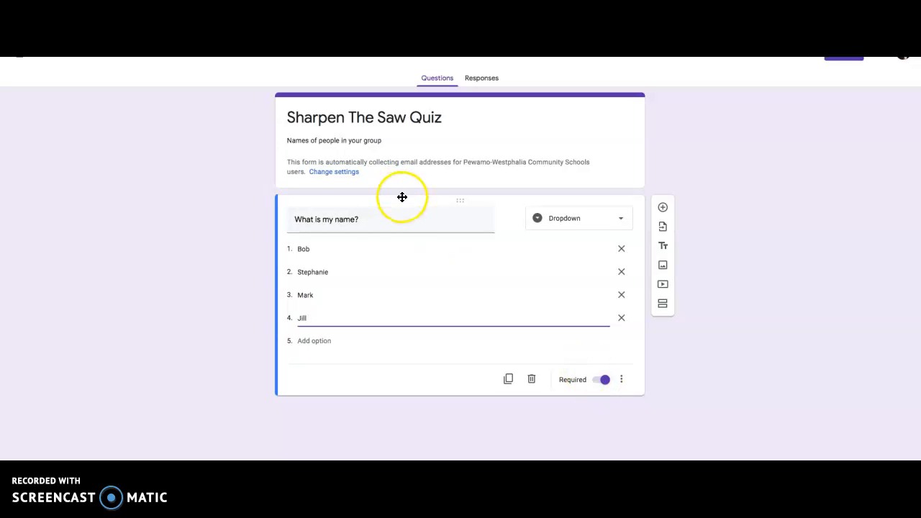
Step: Add a second question worded "Who is my favorite actor?"
click(663, 209)
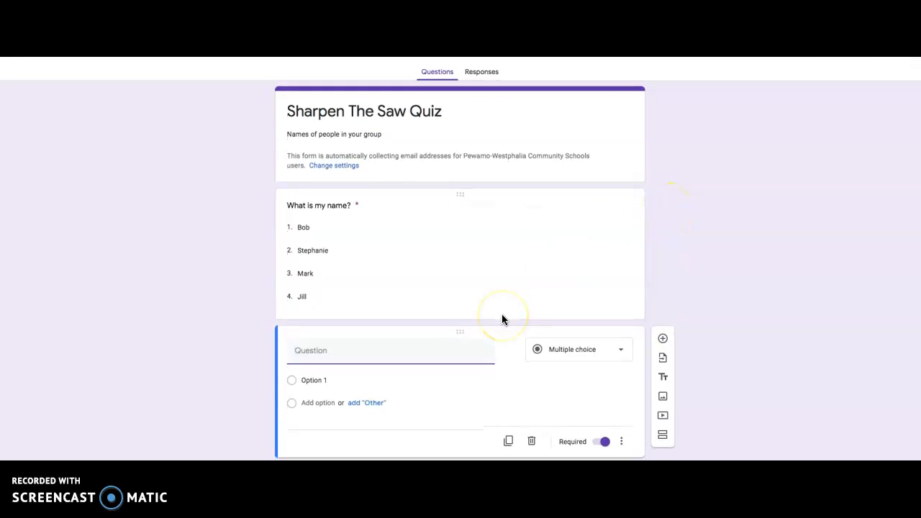
text(Who is my favori)
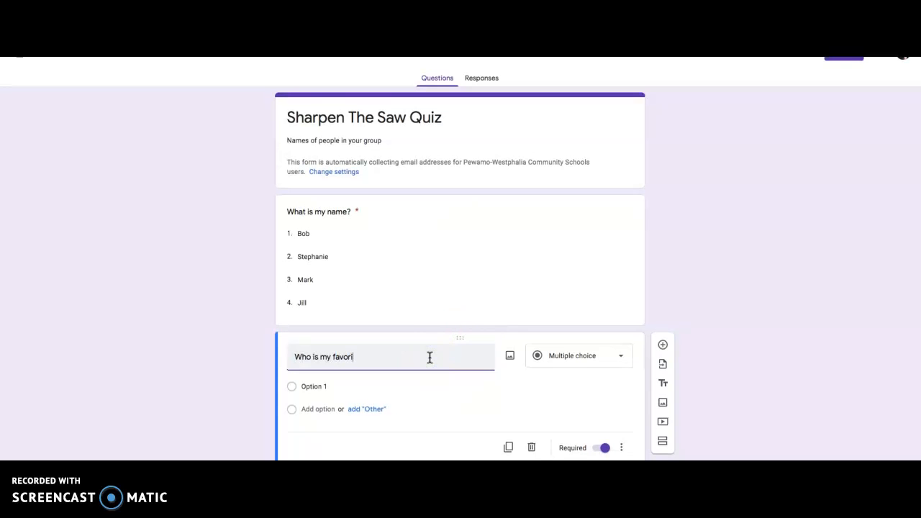
text(te actor?)
Step: Give the favorite actor question the options Matt Damon, Ben Afleck and Heath Ledger
click(335, 386)
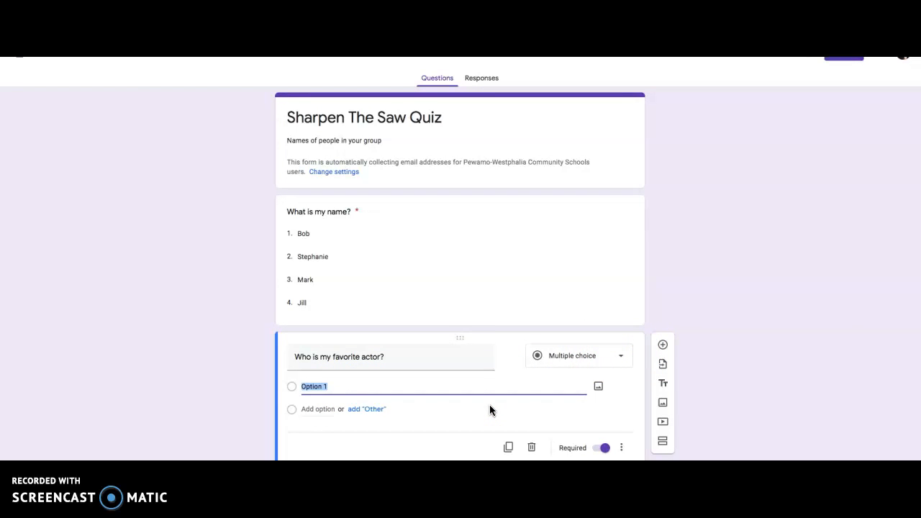
text(Matt Damon)
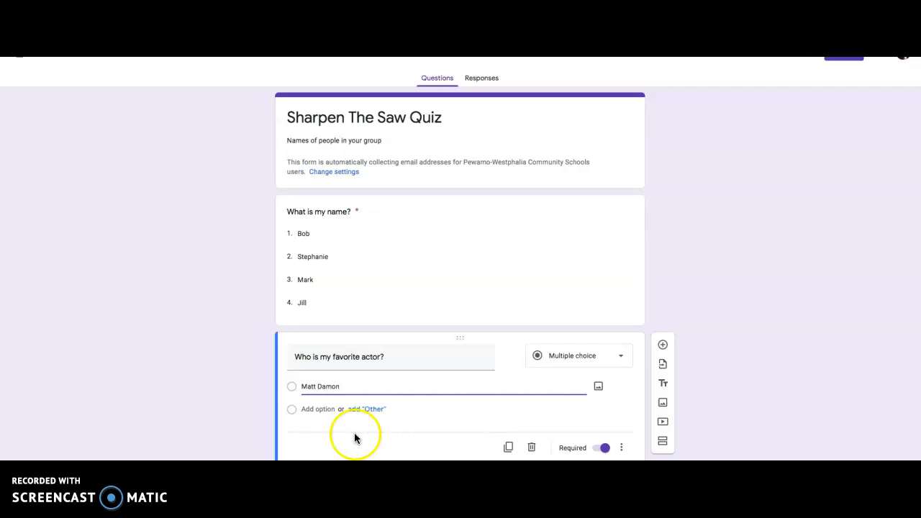
click(326, 413)
text(Be)
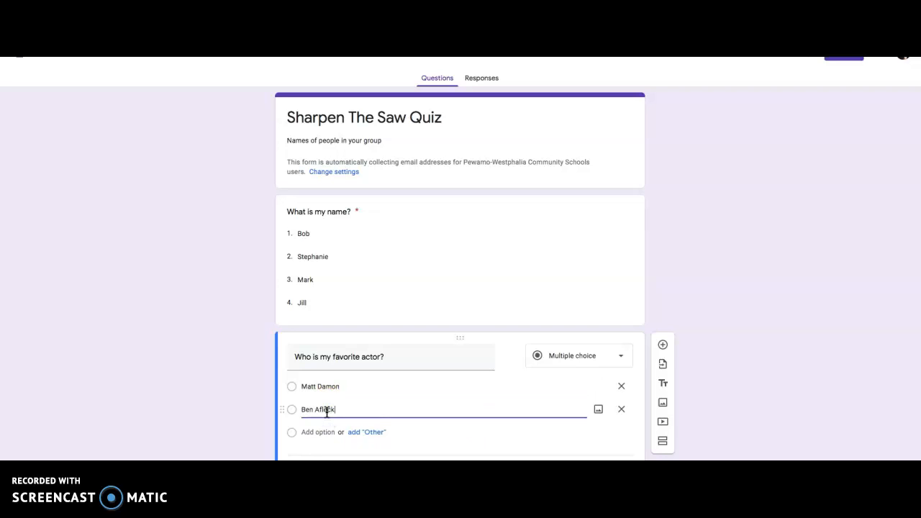
text(n Afleck)
click(304, 432)
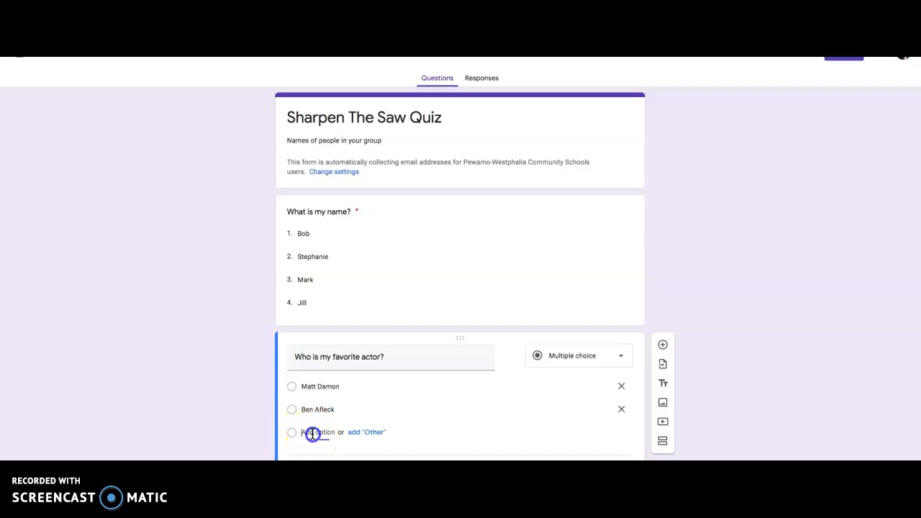
text(Heath Led)
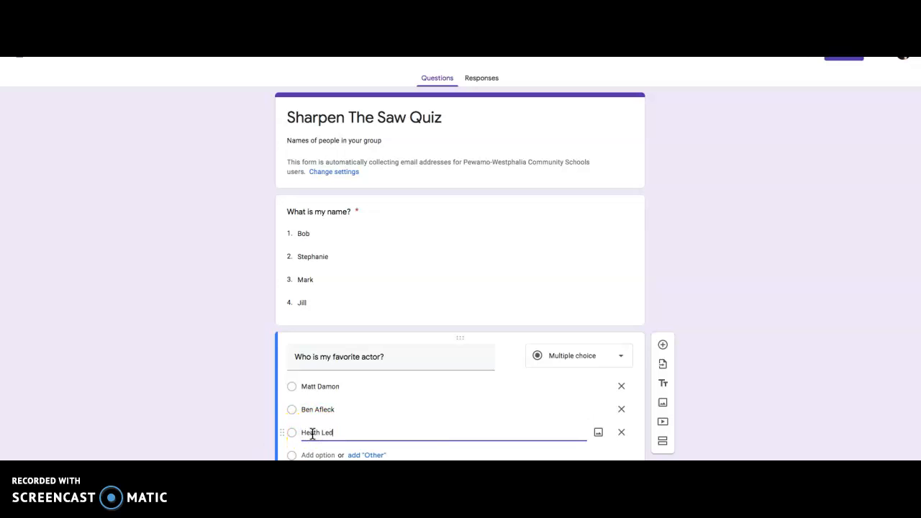
click(755, 373)
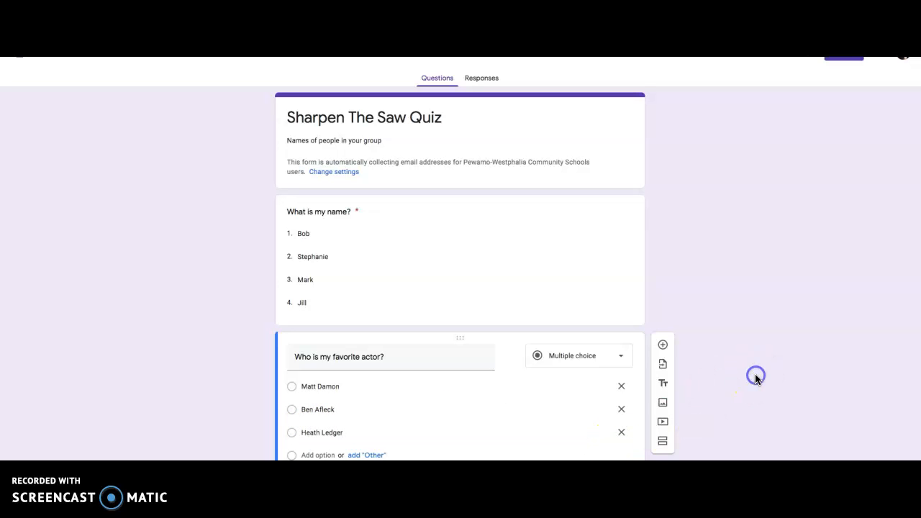
Step: Turn on "Make this a quiz" in the form settings and save them
scroll(491, 423, down, 1)
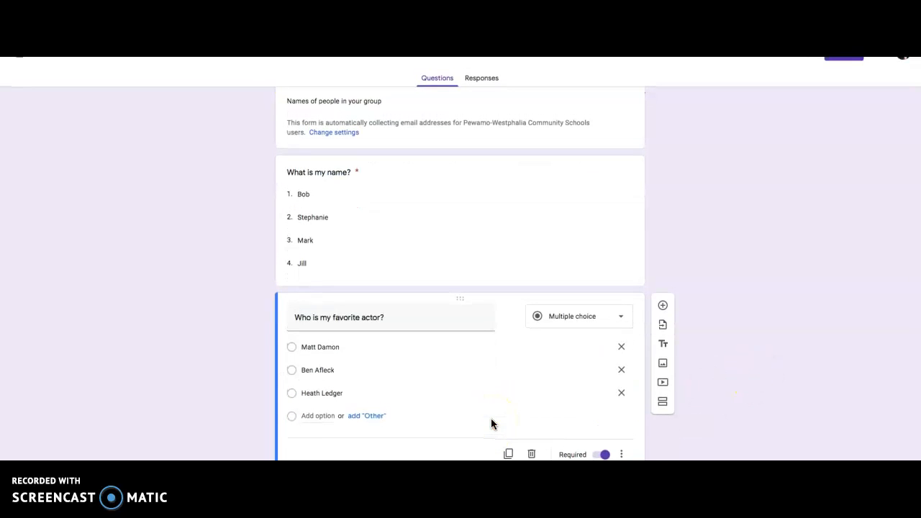
scroll(491, 422, up, 1)
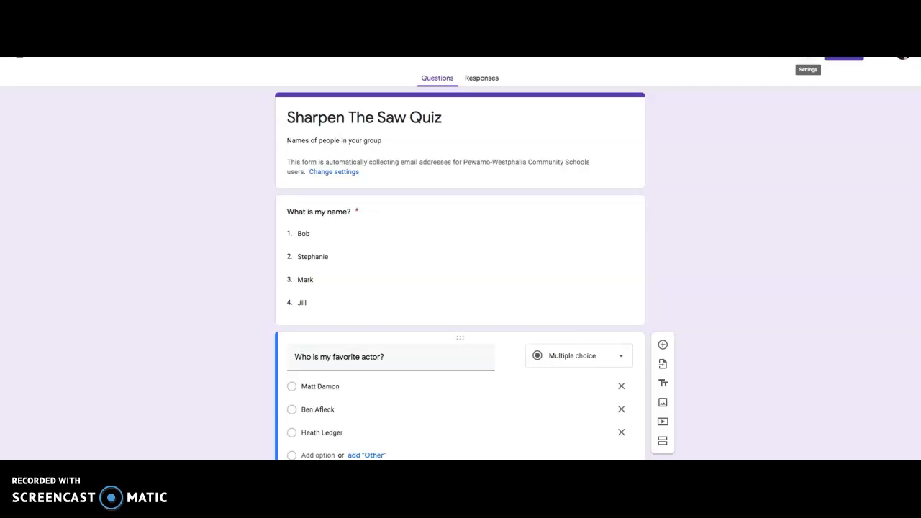
click(808, 55)
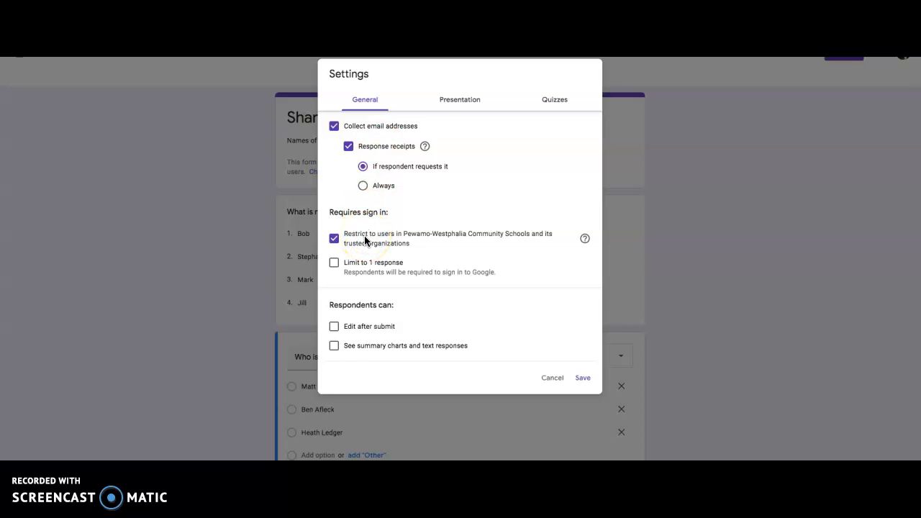
click(556, 102)
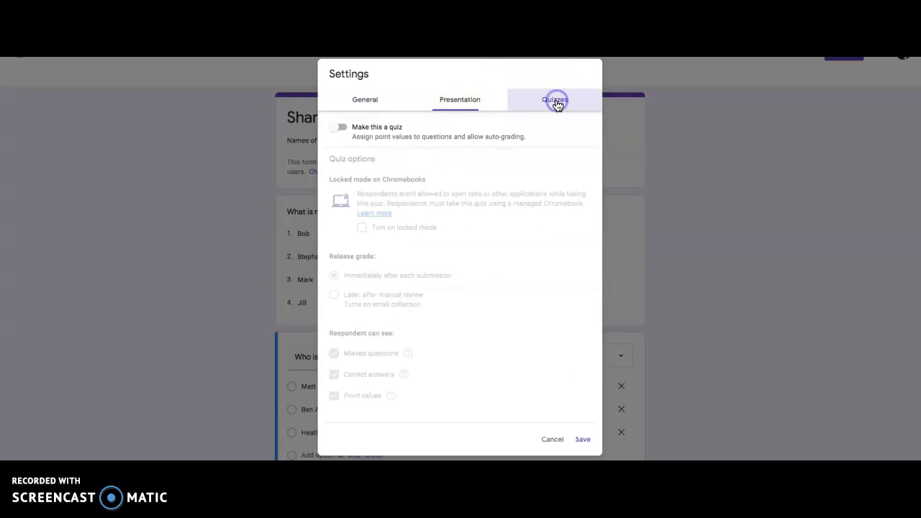
click(341, 131)
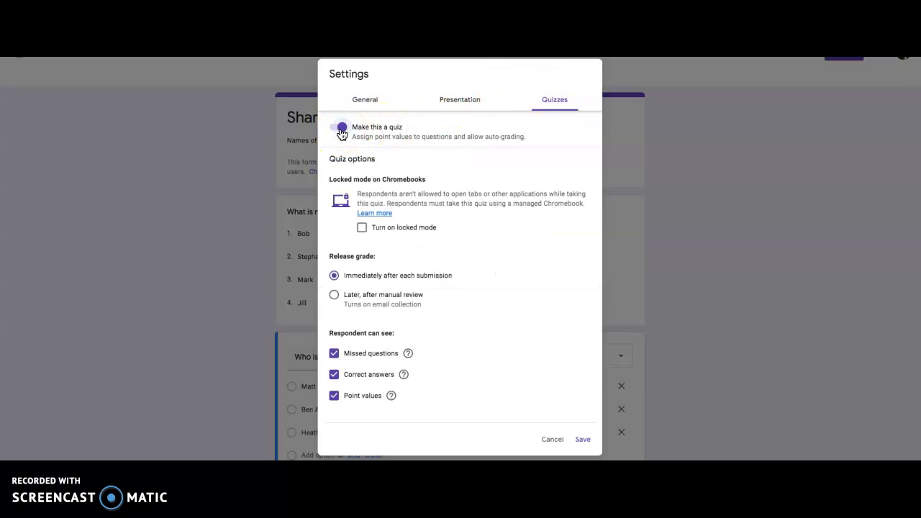
click(580, 440)
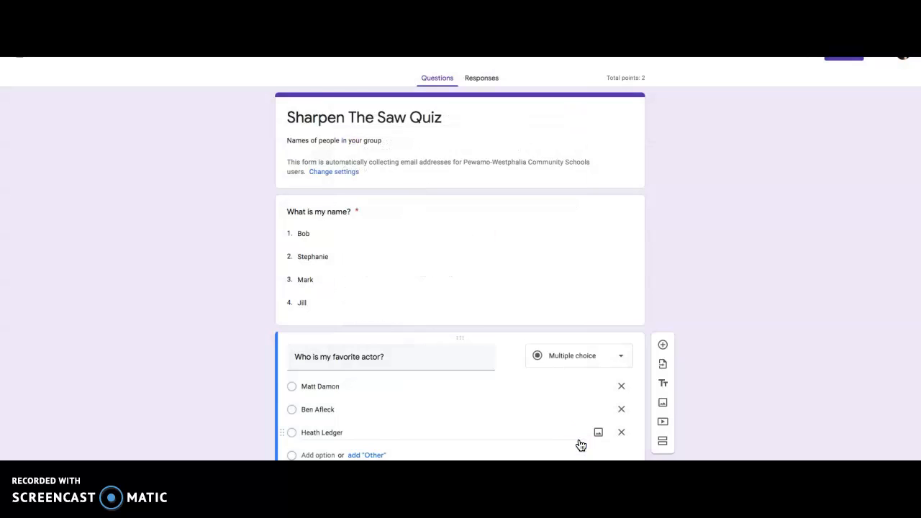
Step: Mark the second option as the correct answer in the answer key of "What is my name?"
click(456, 265)
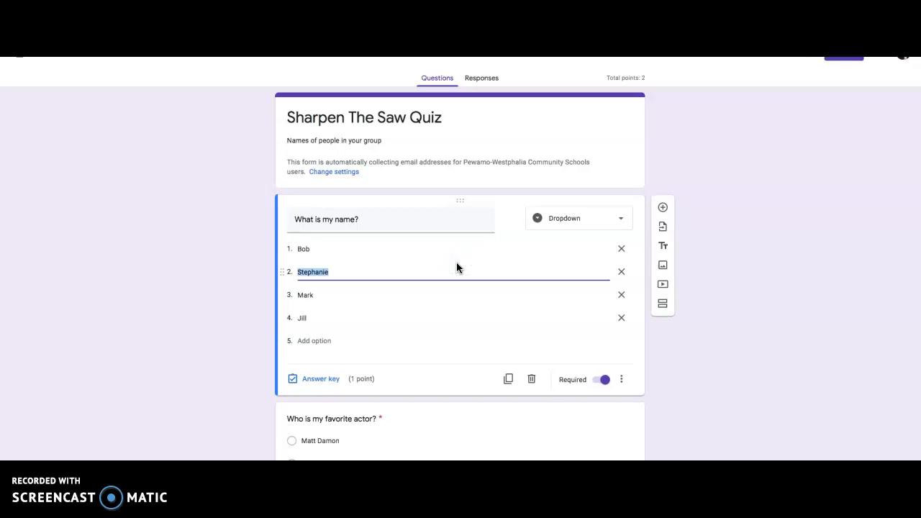
click(328, 379)
click(324, 294)
scroll(409, 328, down, 2)
click(623, 344)
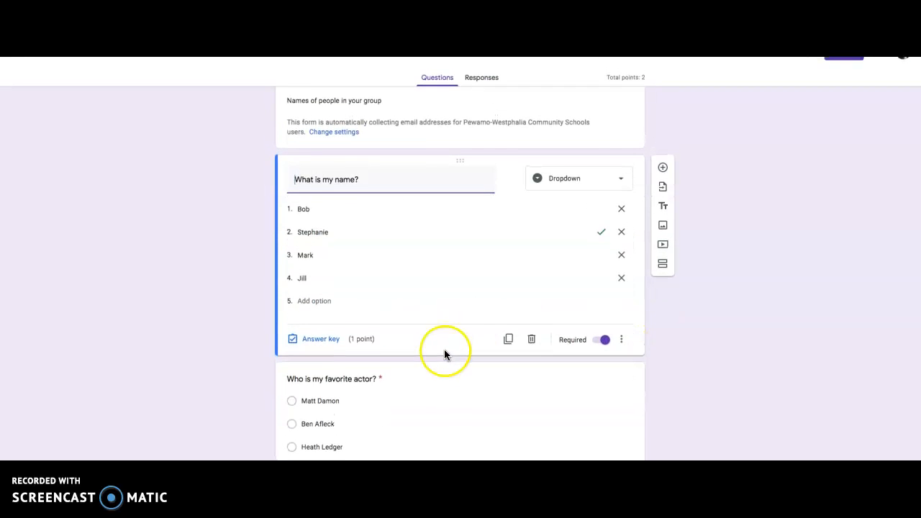
Step: Mark Ben Afleck as the correct answer in the answer key of "Who is my favorite actor?"
click(430, 404)
click(317, 451)
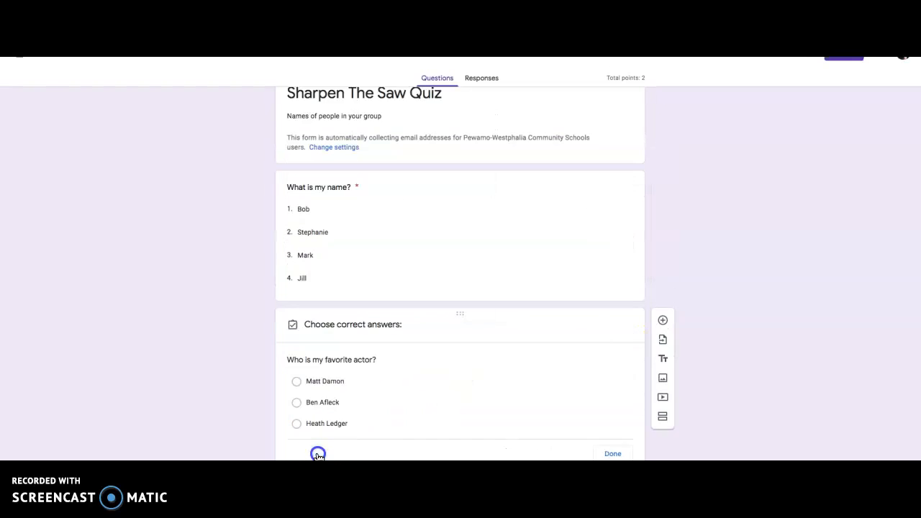
click(330, 386)
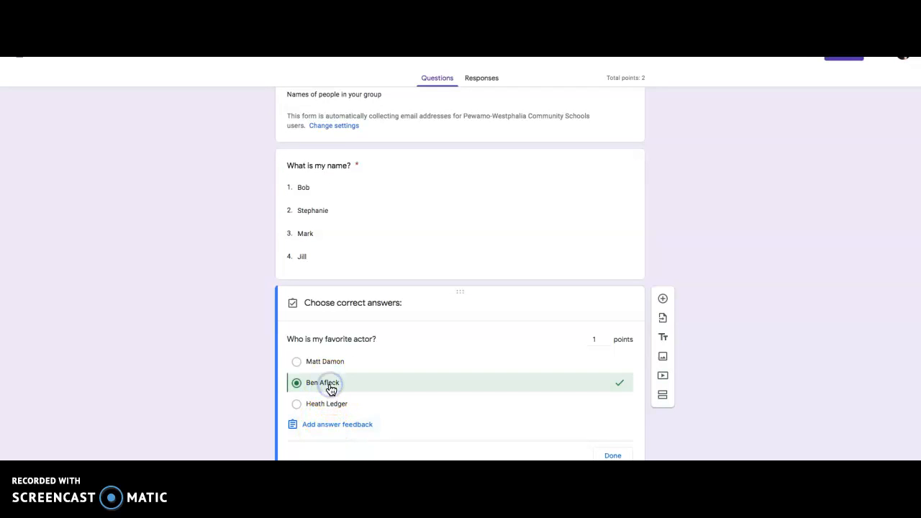
click(614, 454)
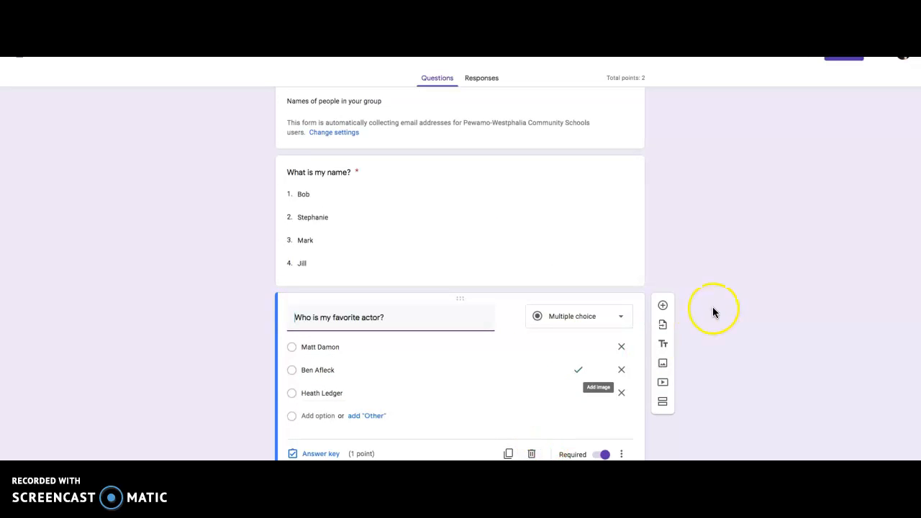
Step: Customize the form theme with the teal theme color, the third background shade and the Formal font style
scroll(712, 311, up, 1)
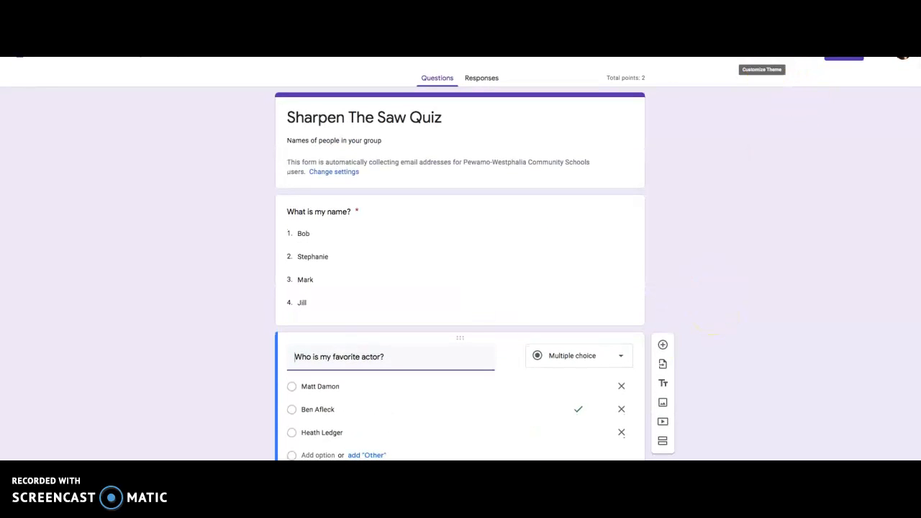
click(762, 50)
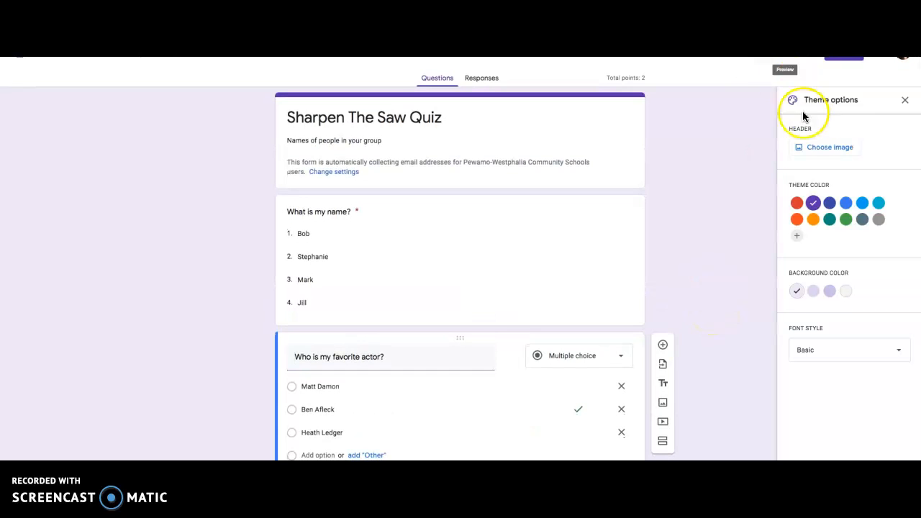
click(830, 219)
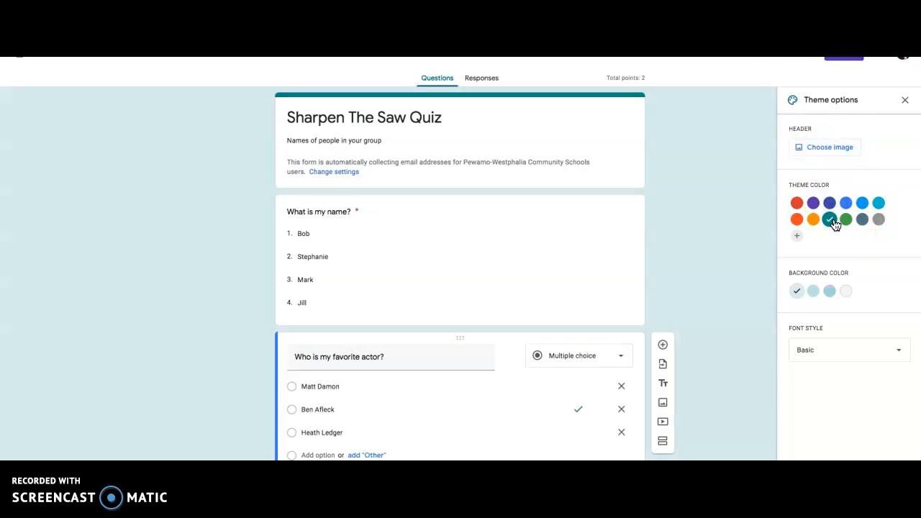
click(829, 292)
click(852, 353)
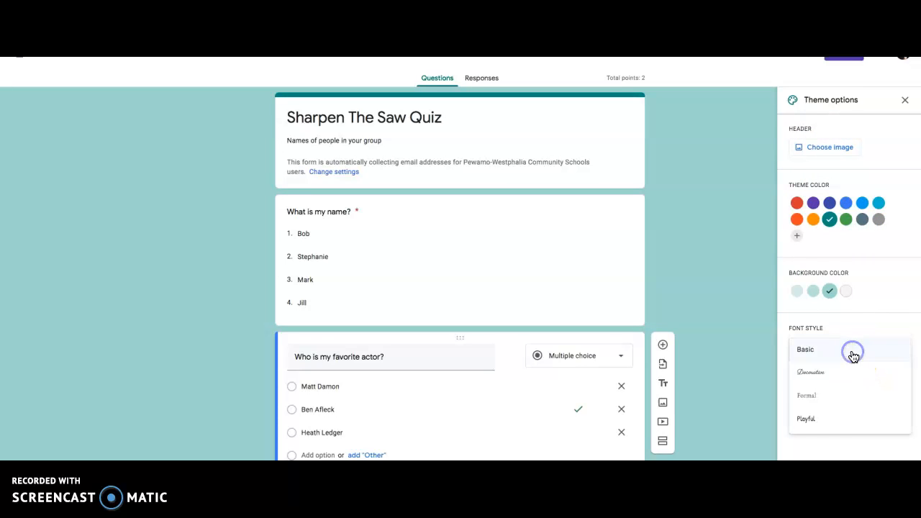
click(841, 407)
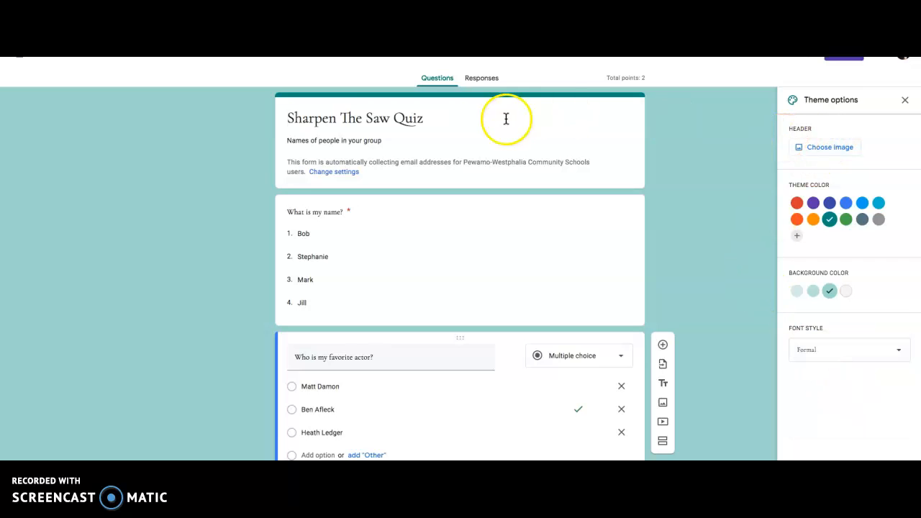
Step: Insert the multicolored yarn picture from the Work and School themes as the form's header image
click(827, 148)
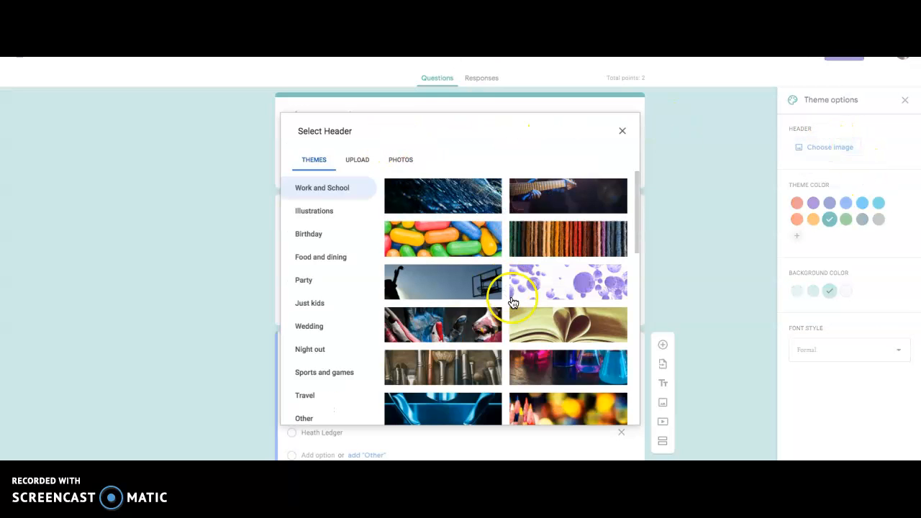
click(556, 245)
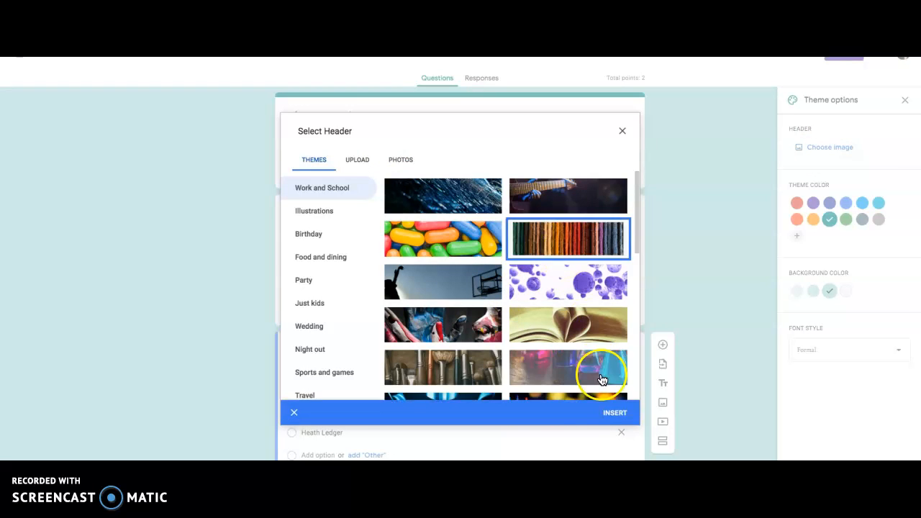
click(602, 416)
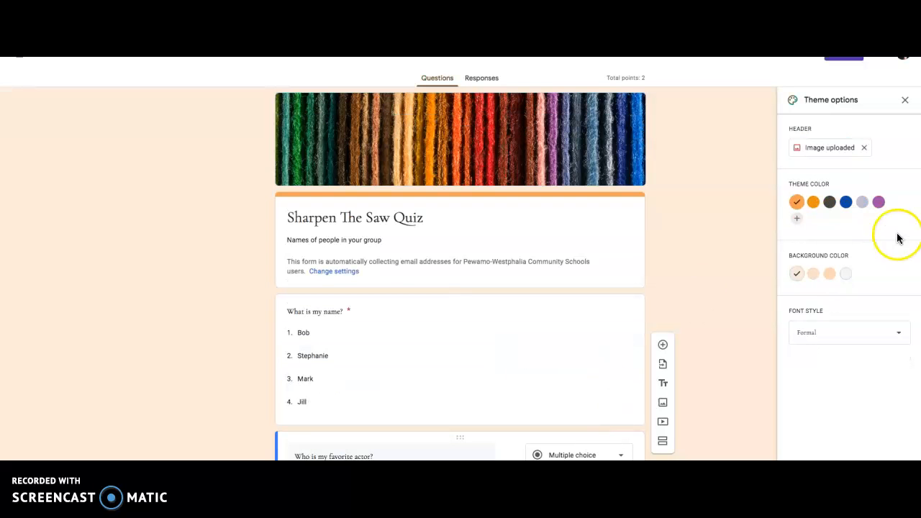
Step: Change the form's theme color to the dark blue swatch without adding a custom color
click(845, 202)
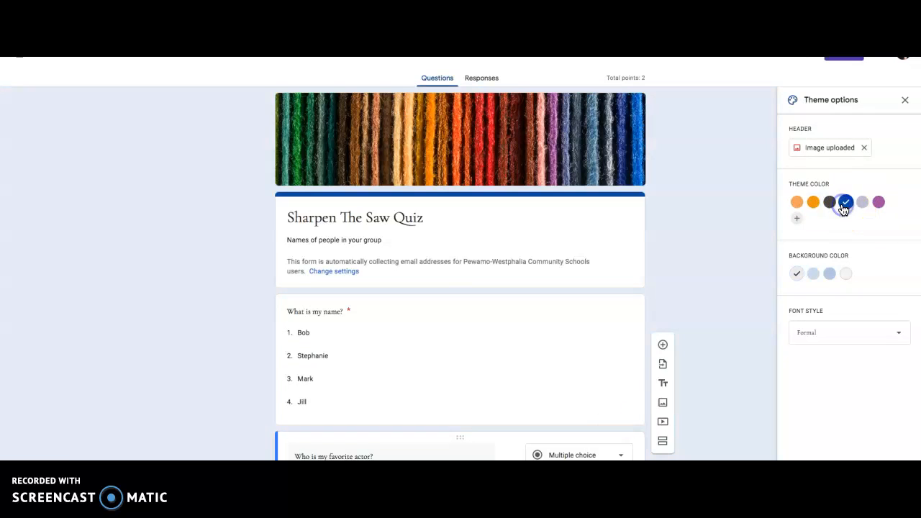
click(796, 218)
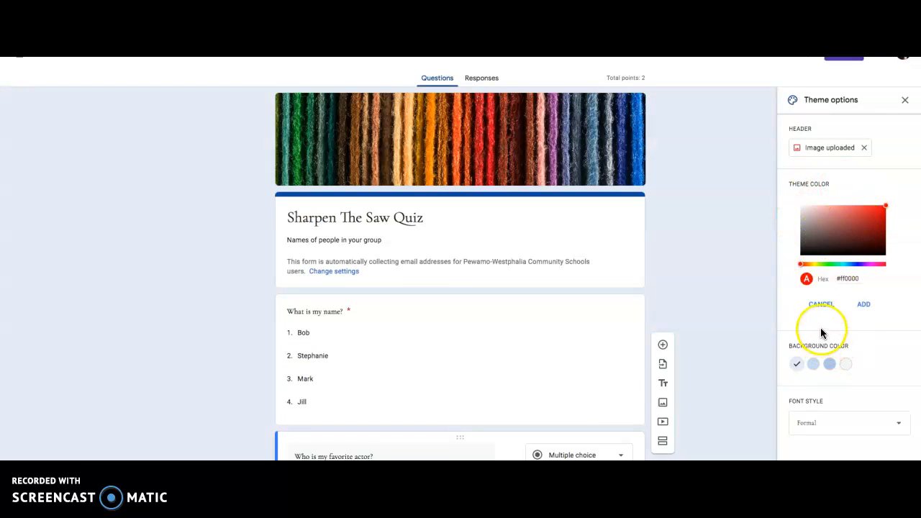
click(821, 303)
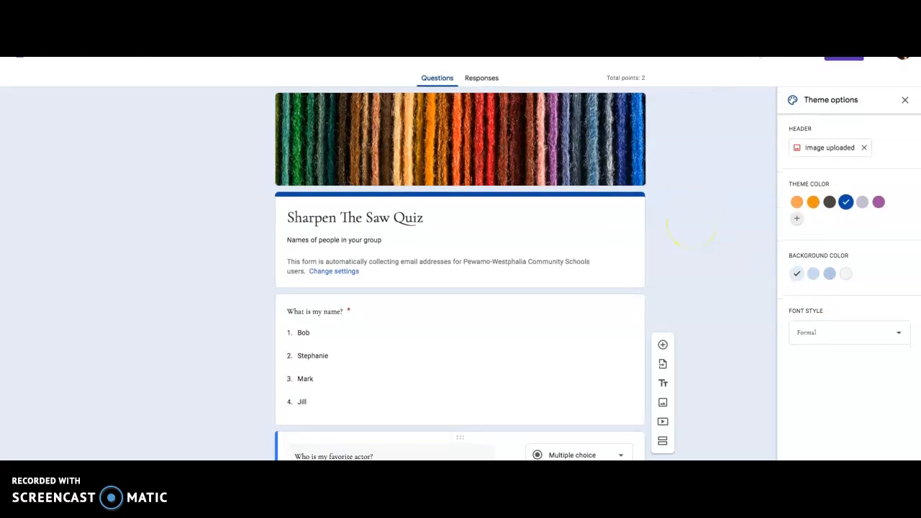
Step: Preview the quiz as a respondent and check the answer choices of "What is my name?"
click(784, 58)
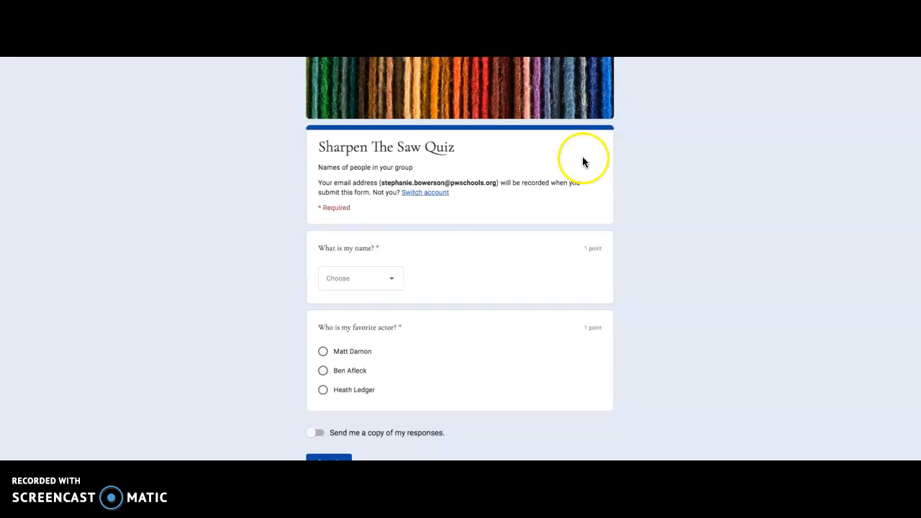
click(393, 286)
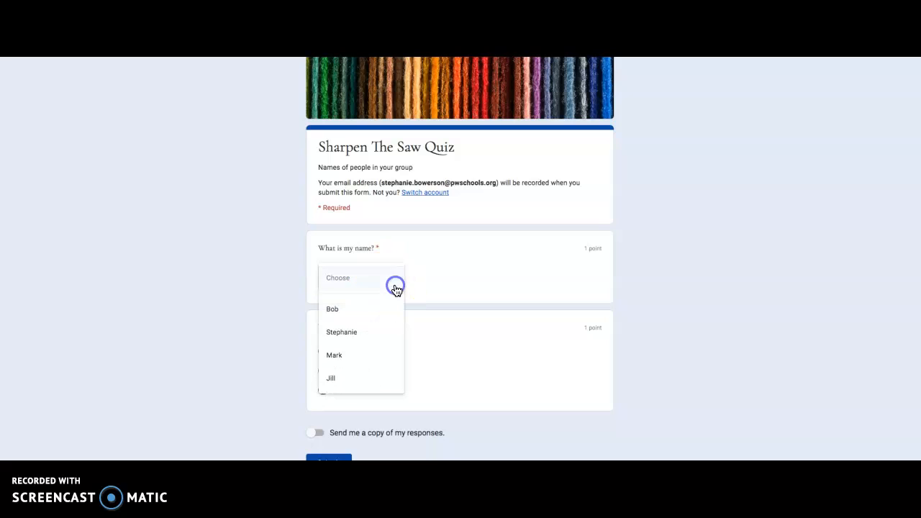
click(395, 288)
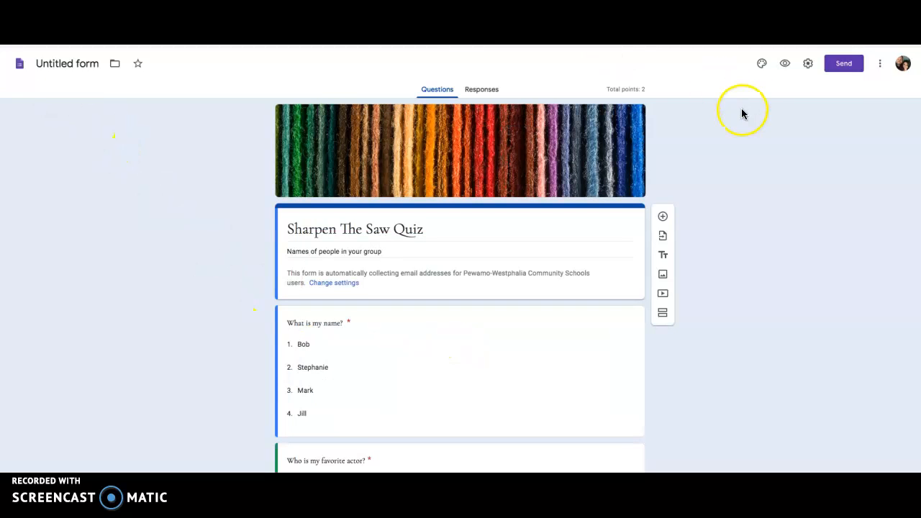
Step: Choose to send the form by link, shorten the URL and copy it
click(840, 69)
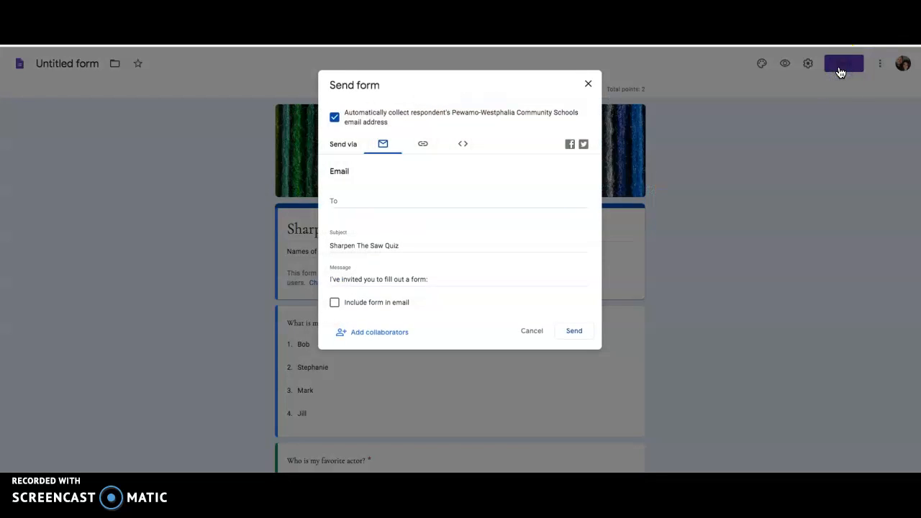
click(424, 145)
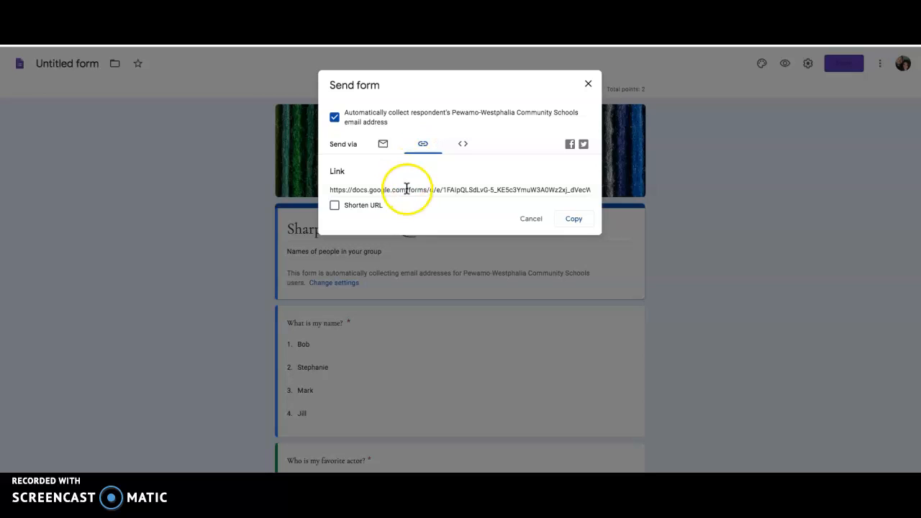
click(334, 210)
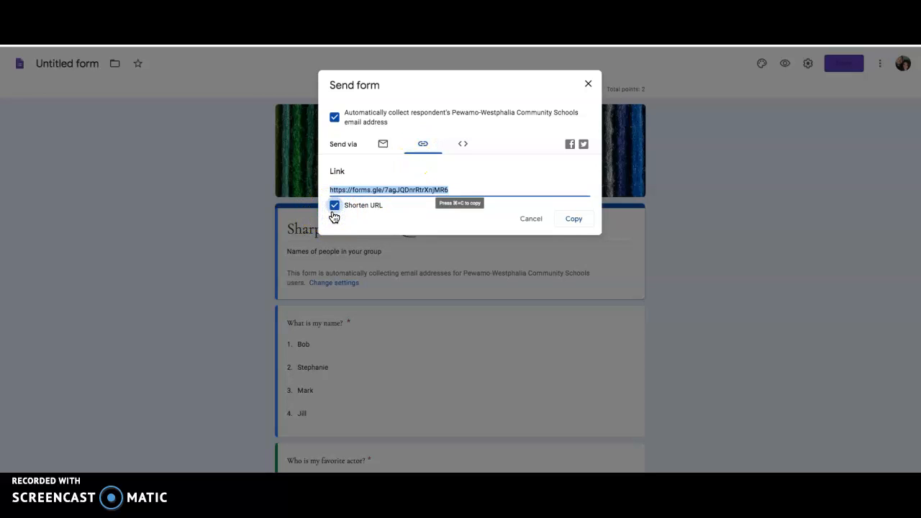
click(573, 219)
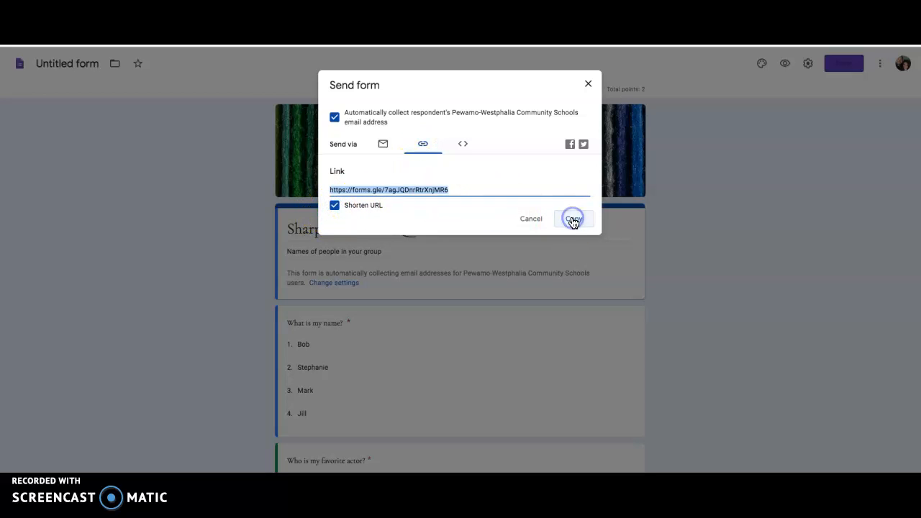